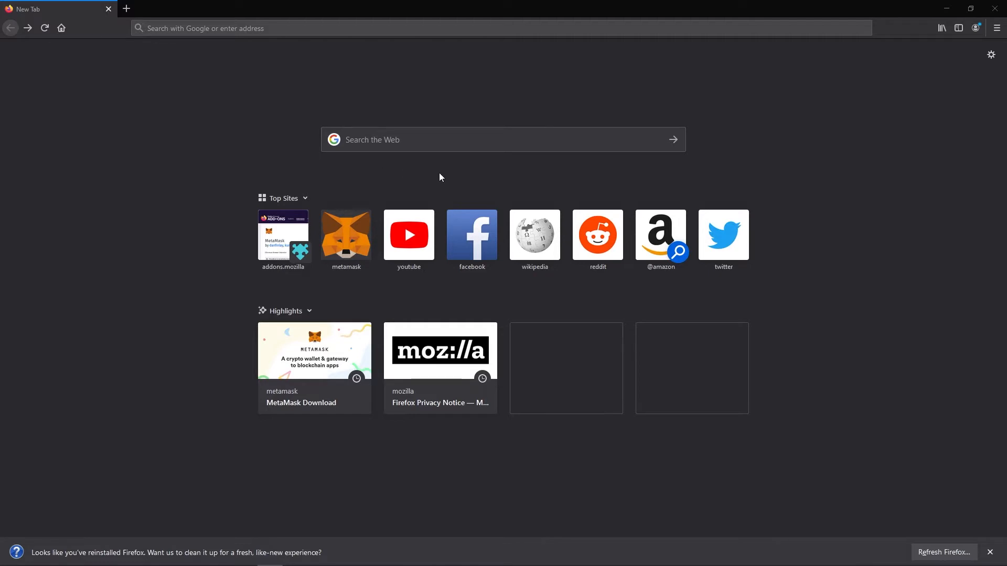
Step: Install the MetaMask extension in Firefox, starting from the MetaMask website's download page, and approve adding it
{"action": "left_click", "coordinate": [362, 234]}
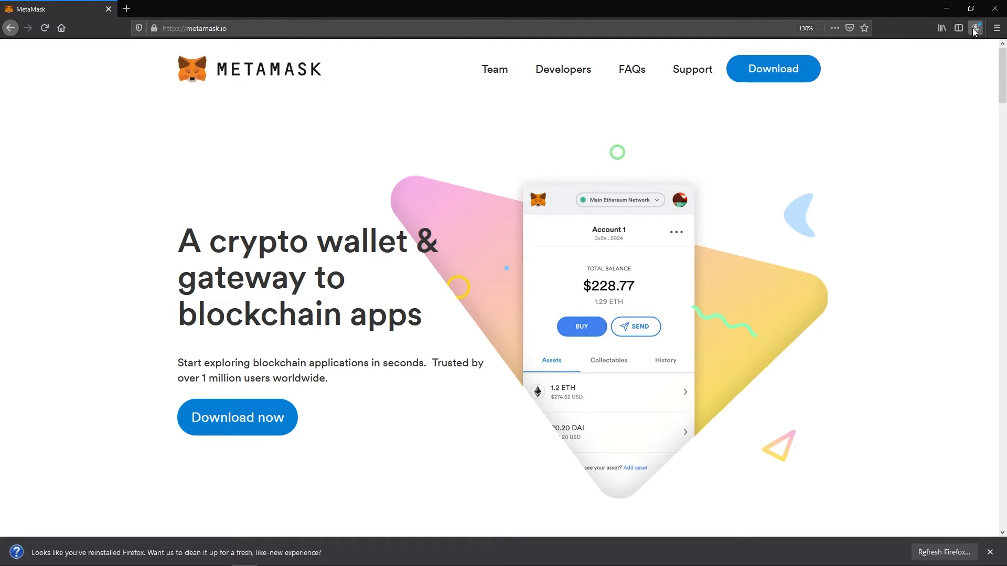
{"action": "left_click", "coordinate": [227, 418]}
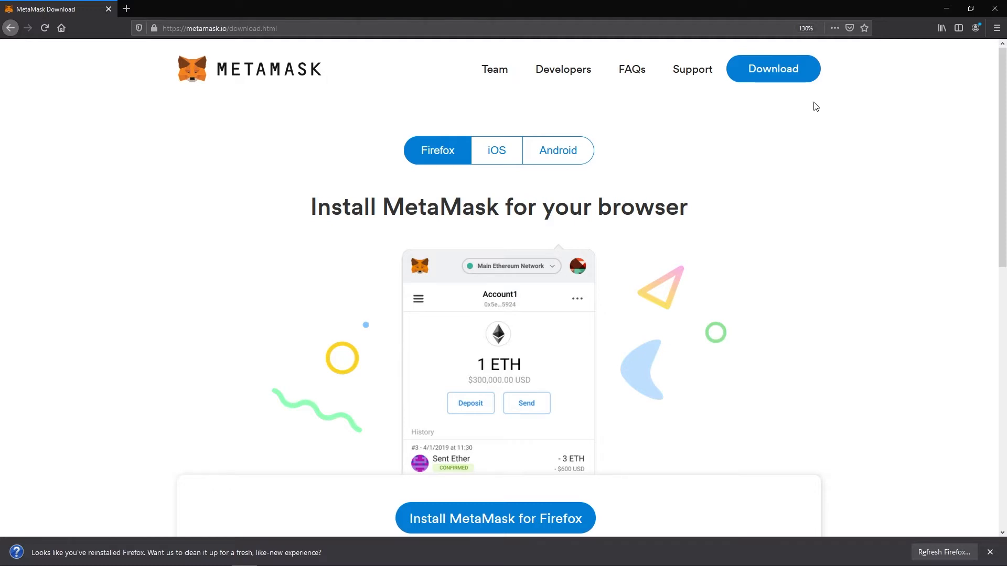
{"action": "left_click", "coordinate": [543, 526]}
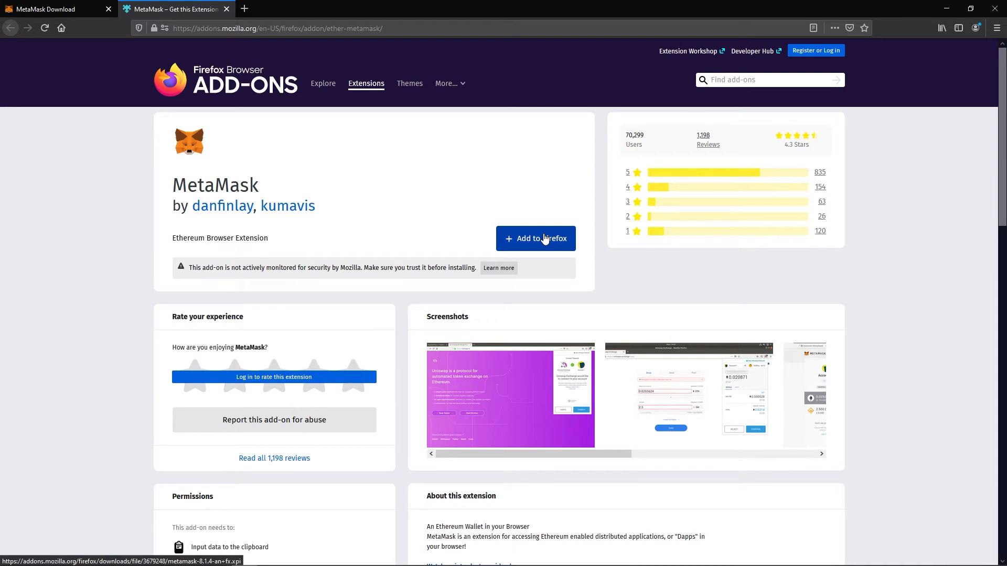
{"action": "left_click", "coordinate": [544, 238]}
{"action": "left_click", "coordinate": [219, 111]}
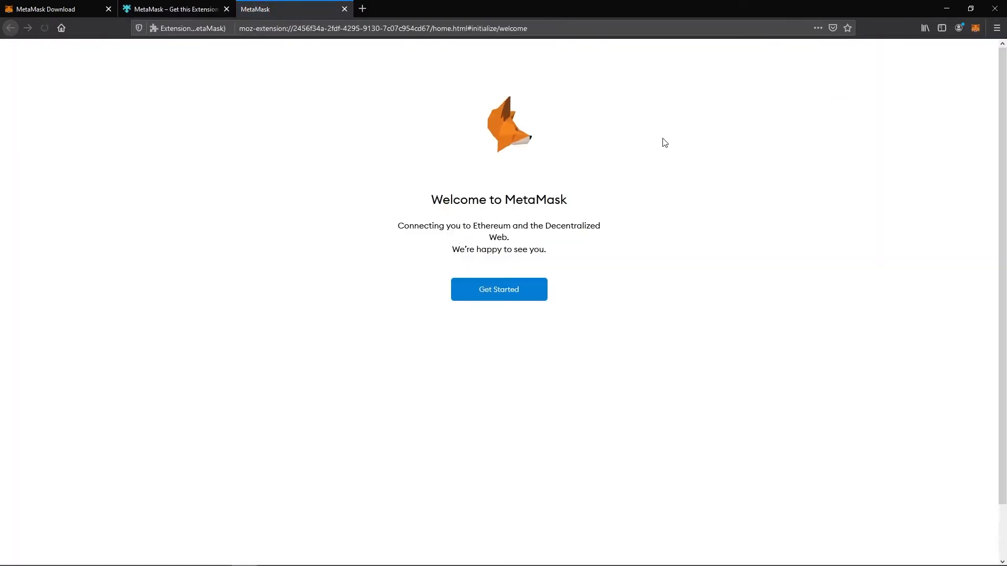
Step: Start the setup of a new MetaMask wallet and agree to share anonymous usage data
{"action": "left_click", "coordinate": [495, 295]}
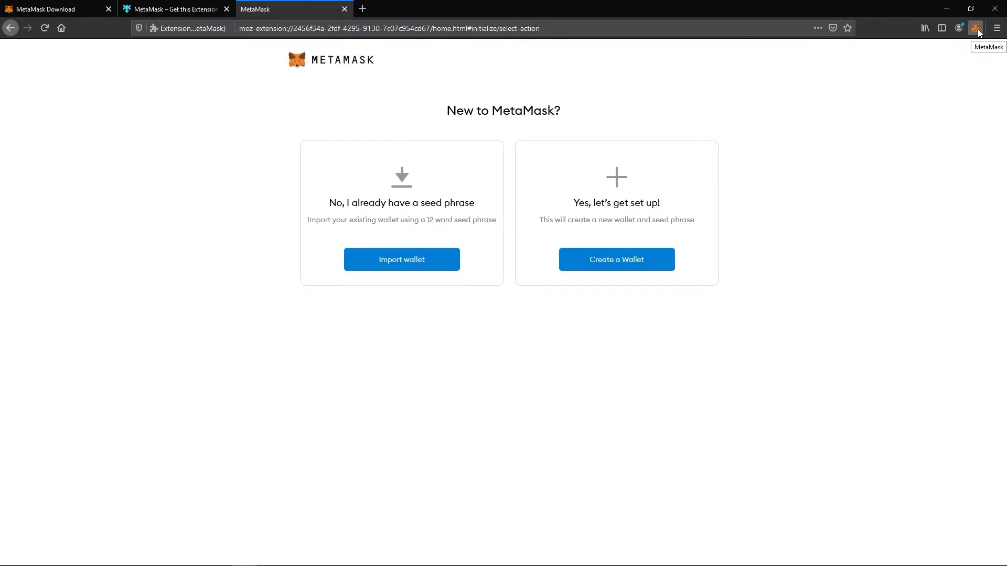
{"action": "left_click", "coordinate": [642, 265]}
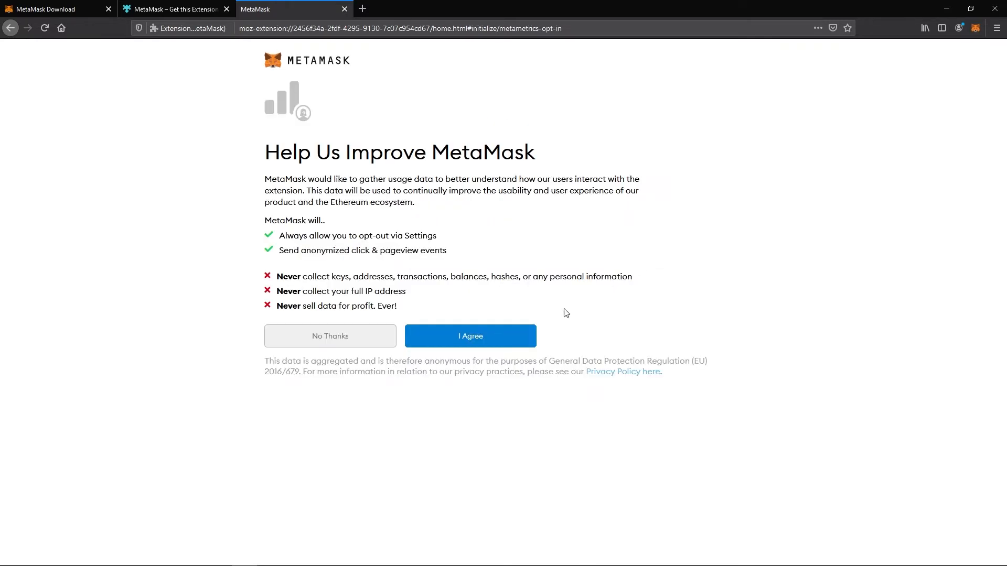
{"action": "left_click", "coordinate": [508, 336]}
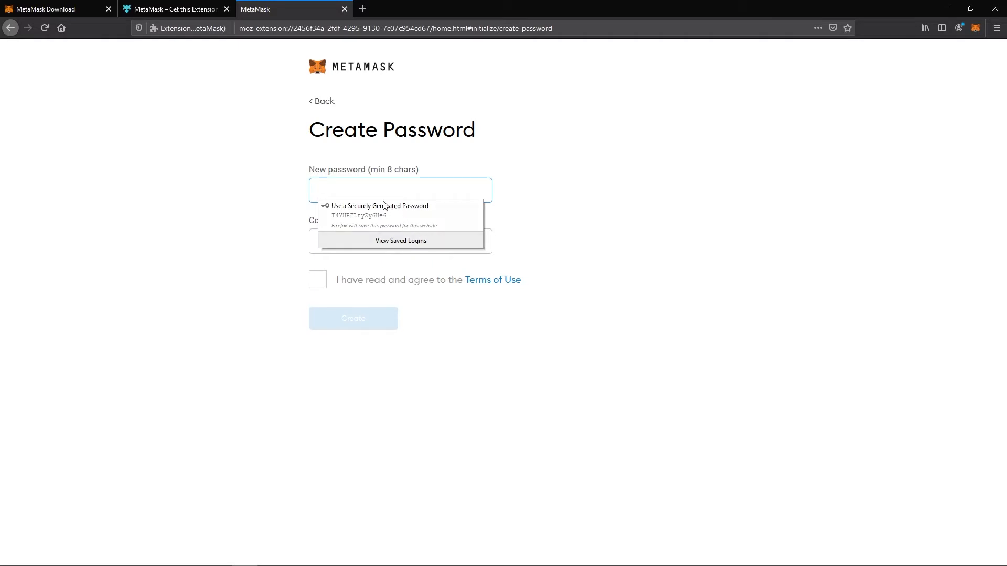
Step: Enter and confirm a new wallet password, accept the Terms of Use and create the wallet
{"action": "left_click", "coordinate": [360, 186]}
{"action": "type", "text": "•••••"}
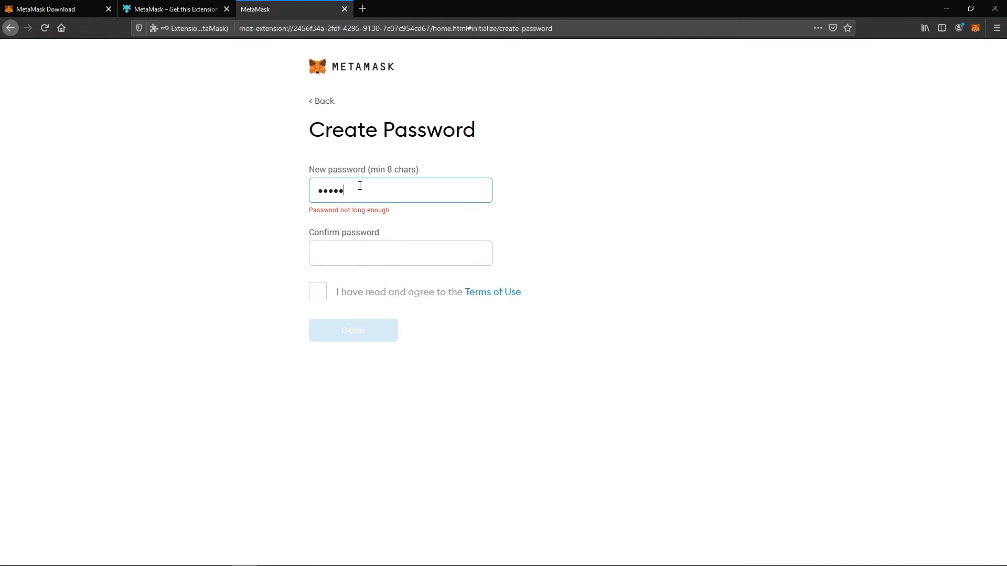
{"action": "type", "text": "••••••"}
{"action": "key", "text": "Tab"}
{"action": "type", "text": "•••••••••••"}
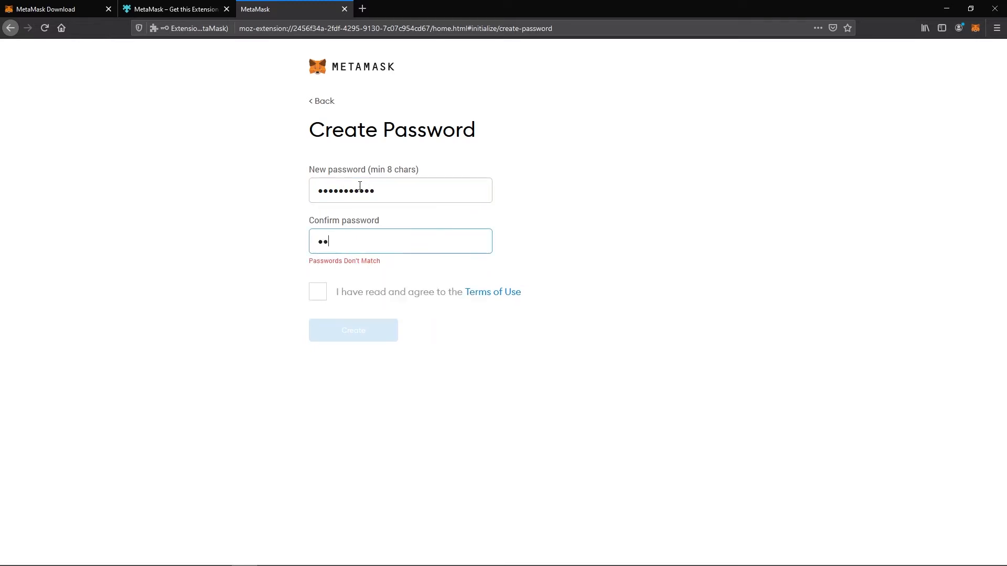
{"action": "left_click", "coordinate": [319, 281]}
{"action": "left_click", "coordinate": [344, 314]}
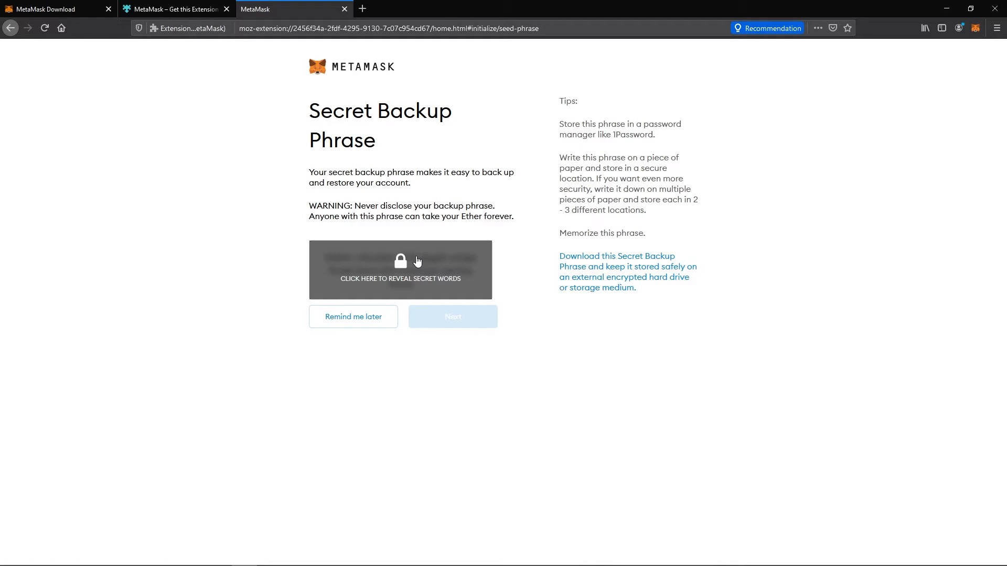
Step: Reveal the secret backup phrase, select all its words for backup and continue to the confirmation page
{"action": "left_click", "coordinate": [397, 261]}
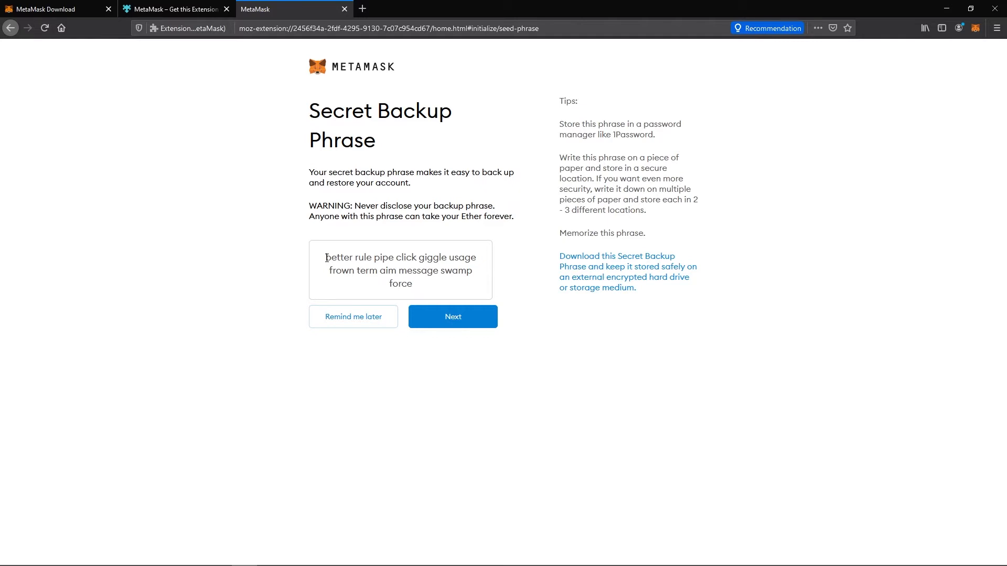
{"action": "left_click_drag", "start_coordinate": [327, 258], "coordinate": [413, 285]}
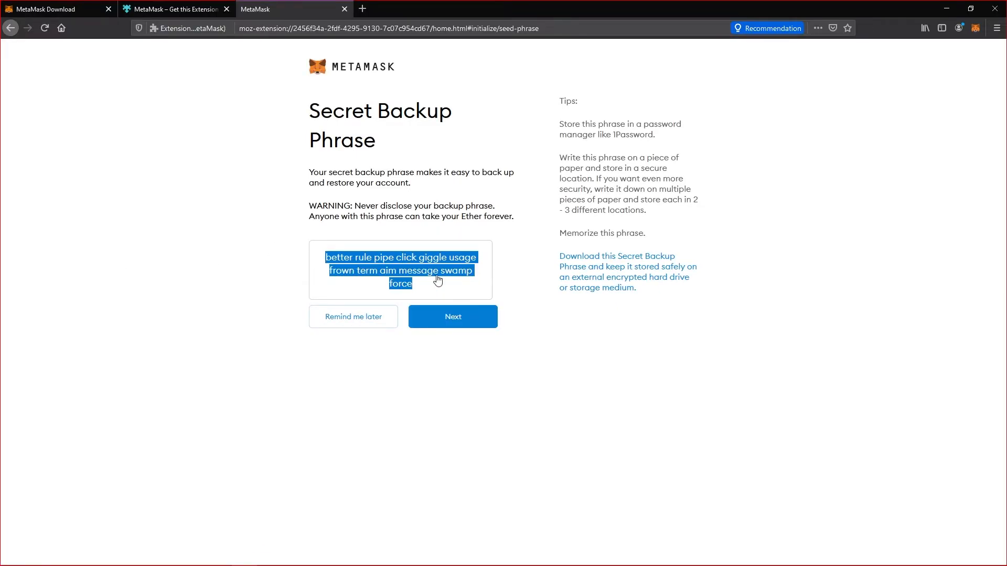
{"action": "left_click", "coordinate": [496, 307]}
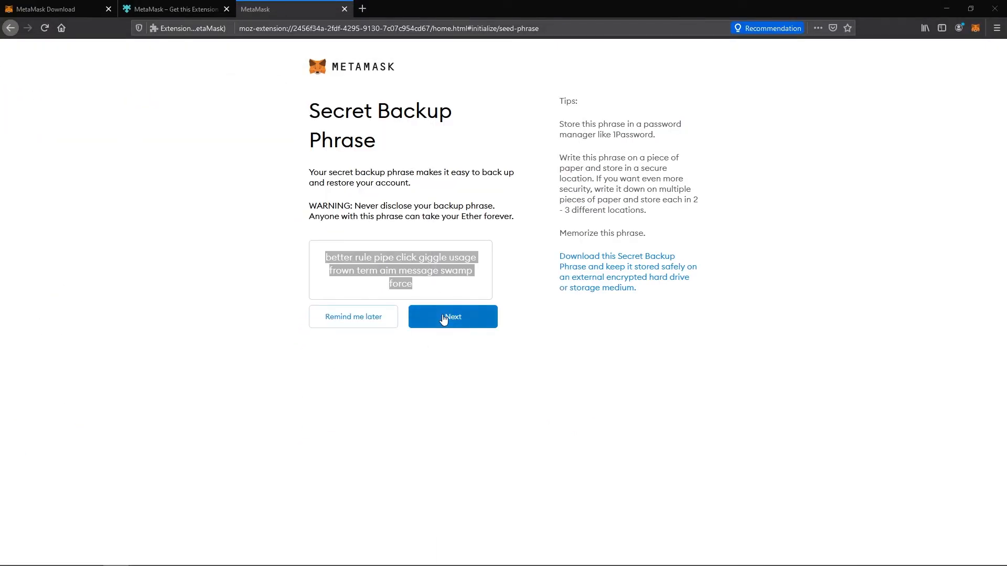
{"action": "left_click", "coordinate": [448, 319]}
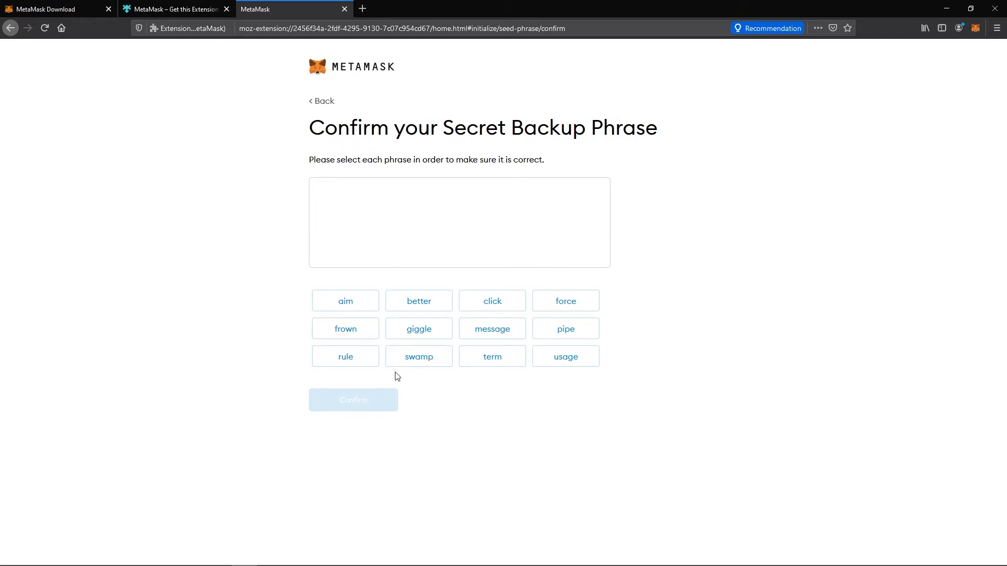
Step: Confirm the secret backup phrase by choosing its words in the original order, and finish the wallet setup
{"action": "left_click", "coordinate": [428, 309]}
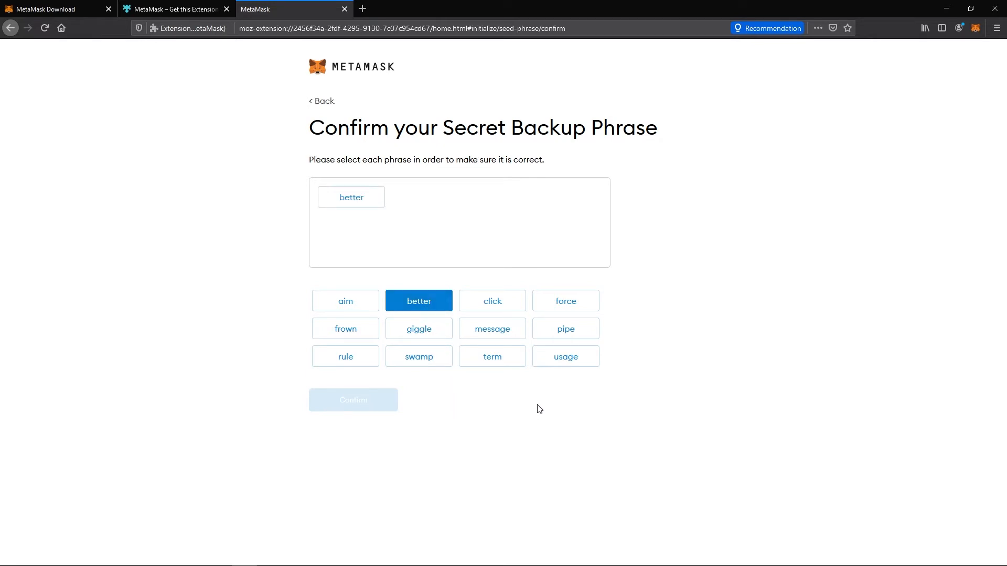
{"action": "left_click", "coordinate": [345, 359]}
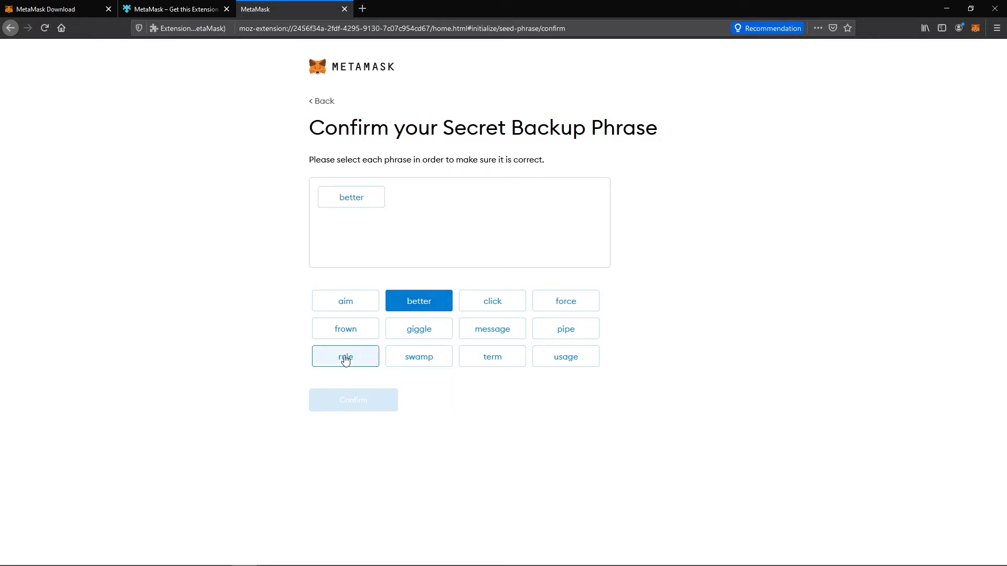
{"action": "left_click", "coordinate": [557, 330]}
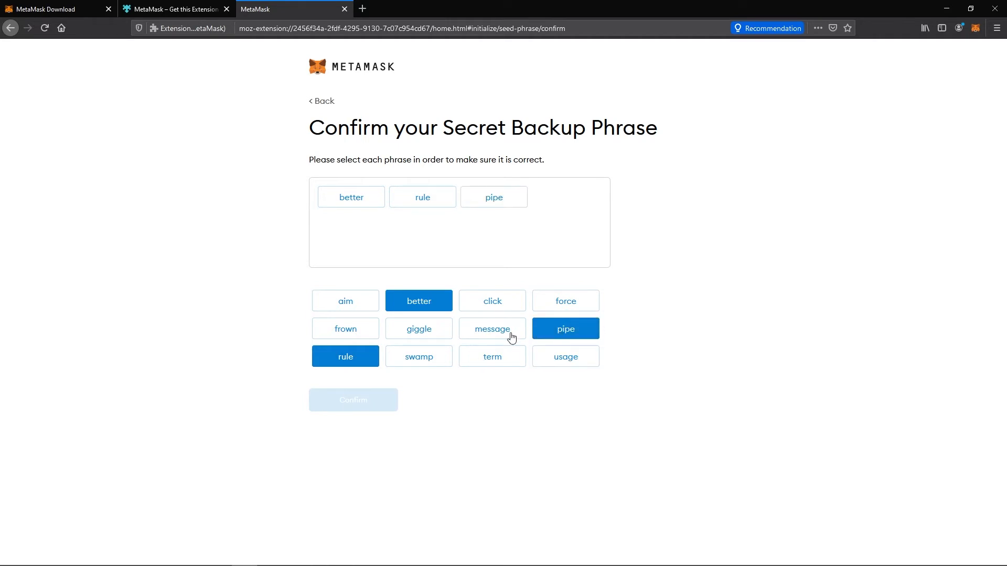
{"action": "left_click", "coordinate": [503, 303]}
{"action": "left_click", "coordinate": [419, 329]}
{"action": "left_click", "coordinate": [566, 357]}
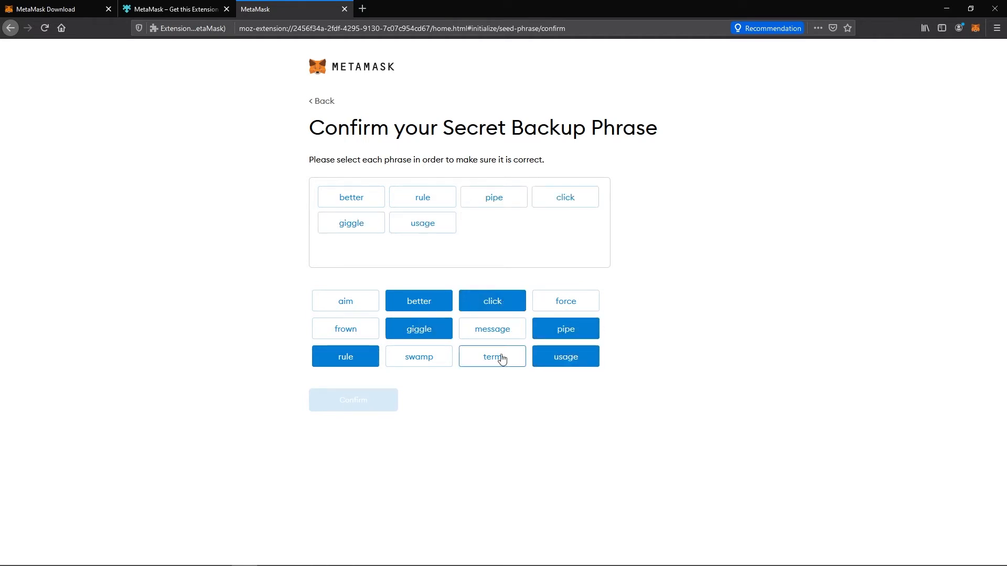
{"action": "left_click", "coordinate": [346, 329]}
{"action": "left_click", "coordinate": [491, 361]}
{"action": "left_click", "coordinate": [346, 301]}
{"action": "left_click", "coordinate": [492, 329]}
{"action": "left_click", "coordinate": [420, 357]}
{"action": "left_click", "coordinate": [566, 301]}
{"action": "left_click", "coordinate": [370, 407]}
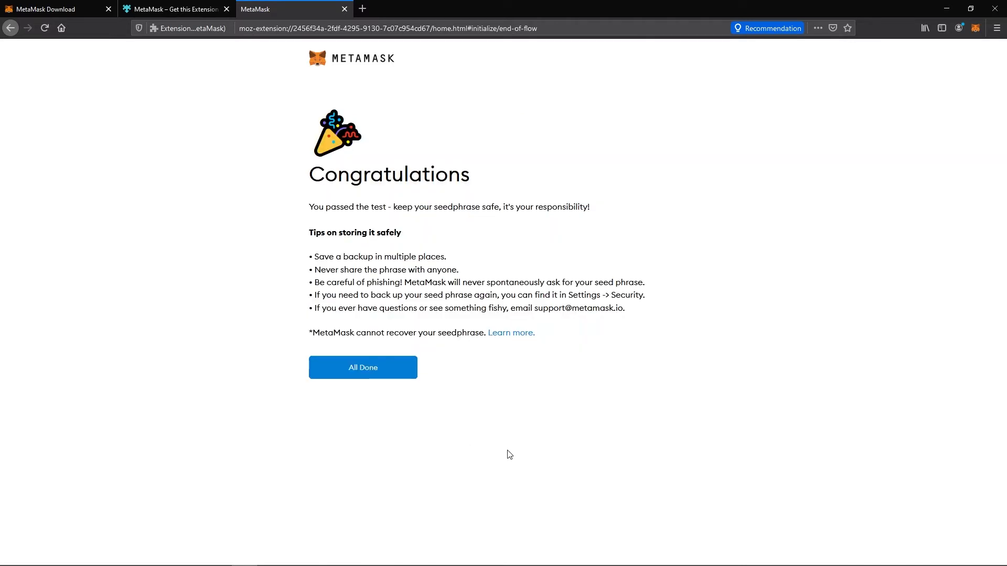
{"action": "left_click", "coordinate": [377, 373]}
{"action": "left_click", "coordinate": [607, 168]}
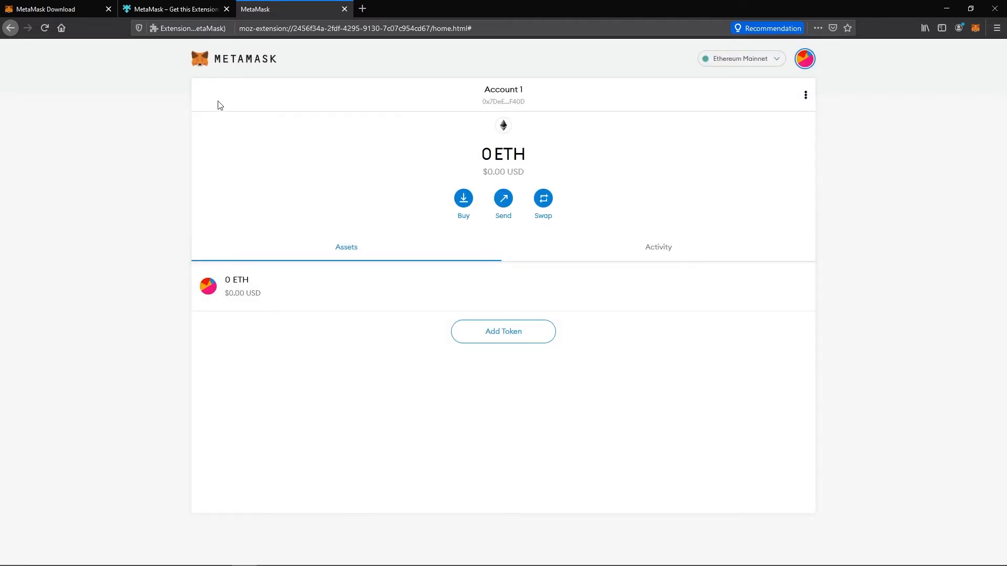
Step: Copy the Account 1 address, and open the account details to select the full address there
{"action": "left_click", "coordinate": [516, 104]}
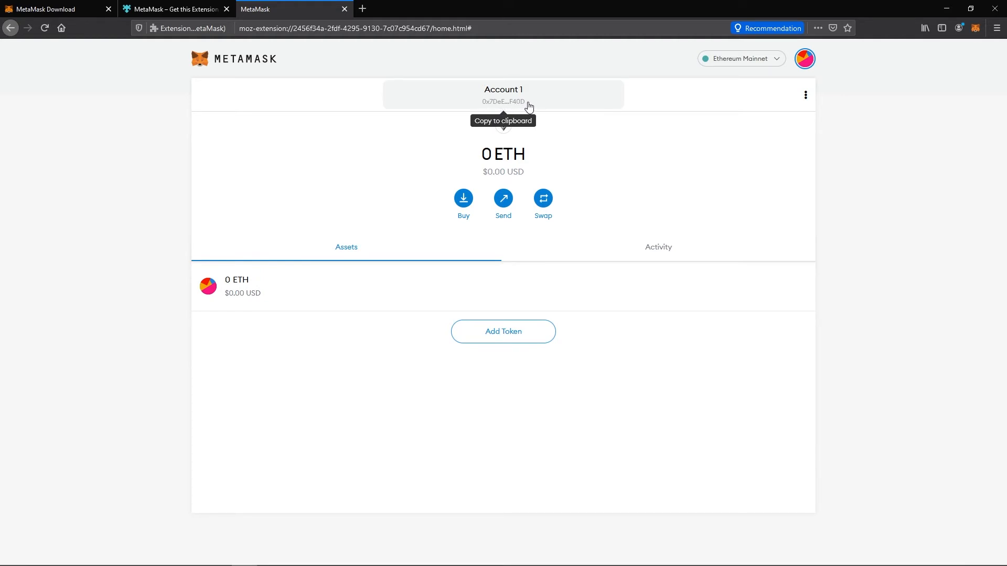
{"action": "left_click", "coordinate": [806, 97]}
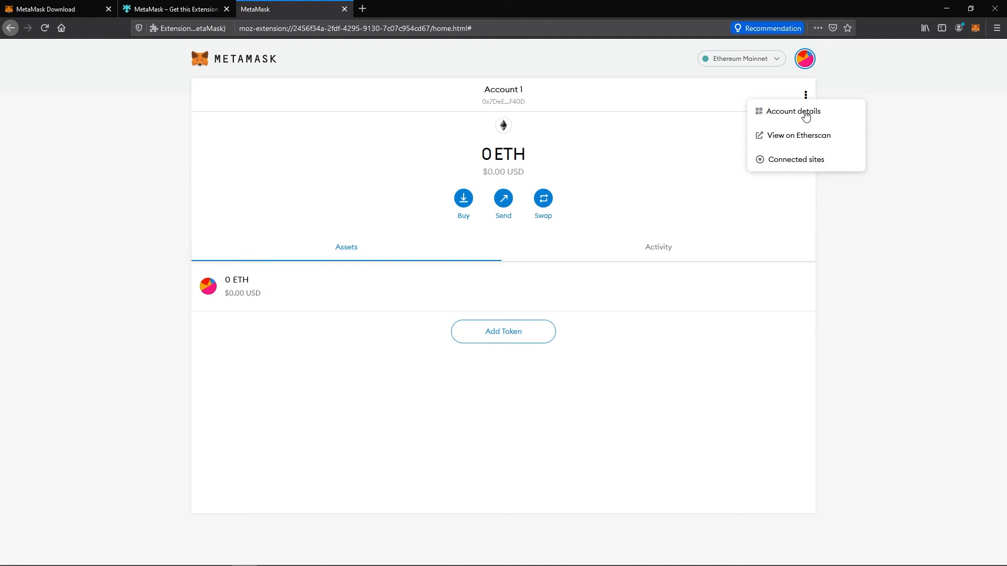
{"action": "left_click", "coordinate": [806, 114]}
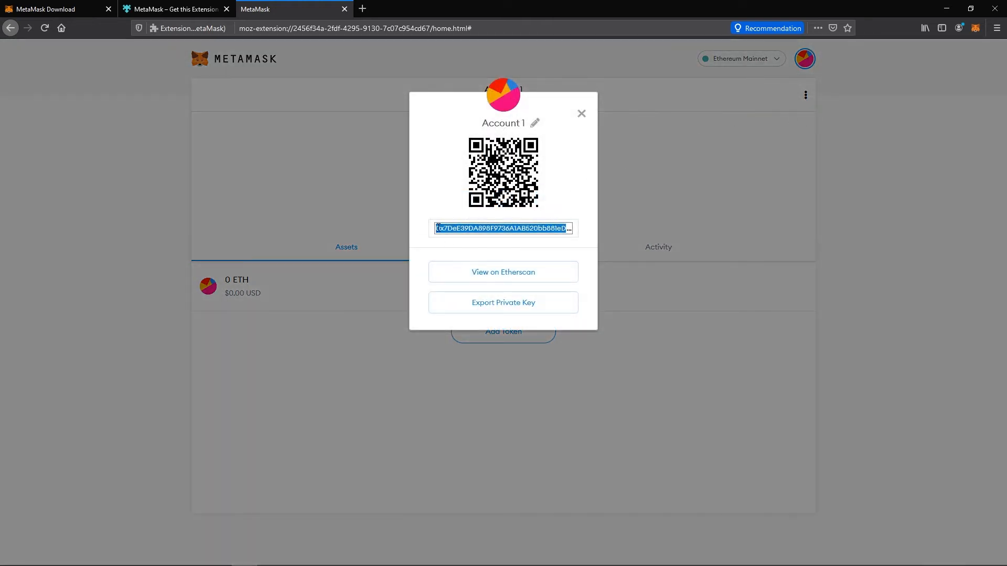
{"action": "left_click_drag", "start_coordinate": [437, 228], "coordinate": [645, 222]}
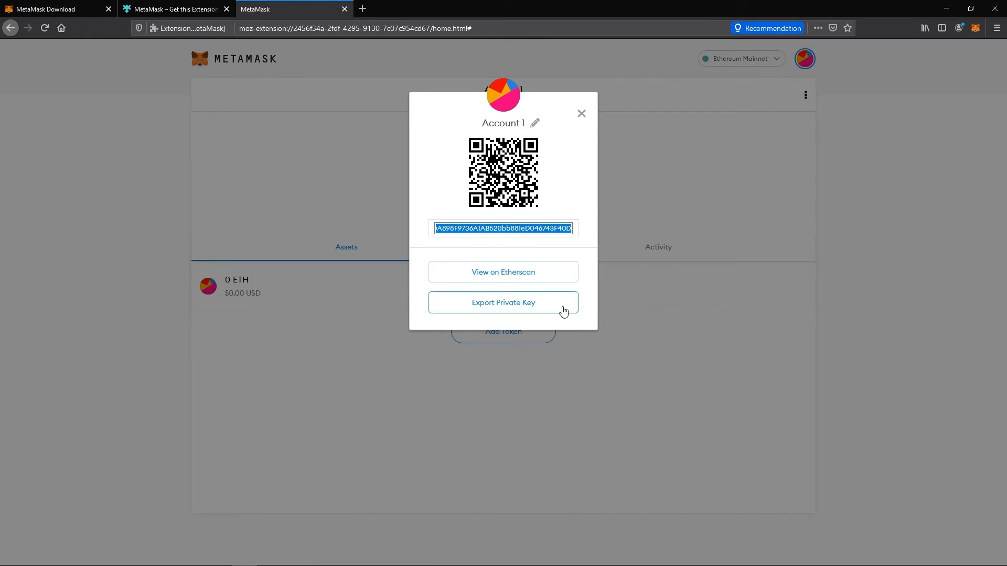
Step: Rename Account 1 as Principal and close the account details
{"action": "left_click", "coordinate": [535, 125]}
{"action": "left_click_drag", "start_coordinate": [530, 127], "coordinate": [441, 123]}
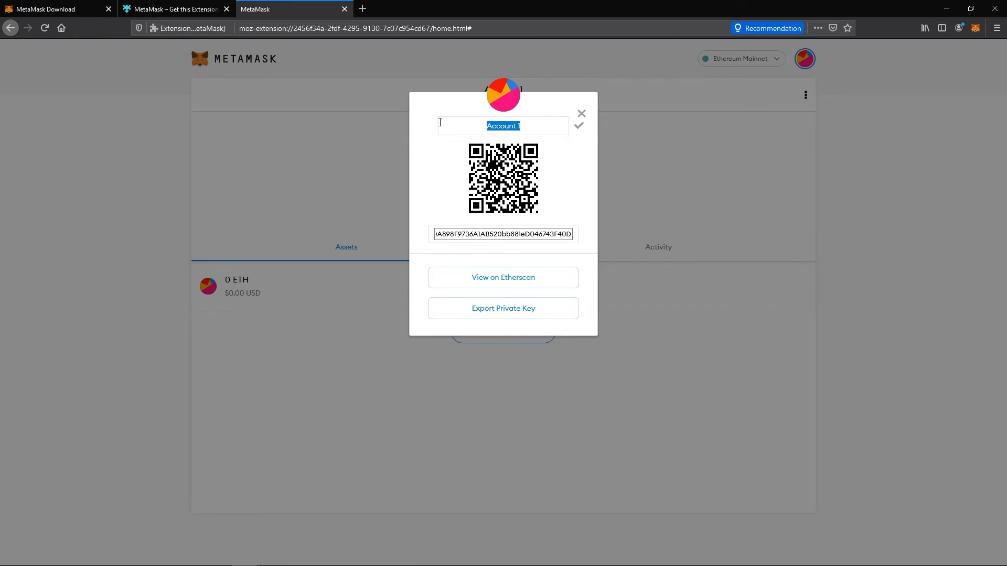
{"action": "type", "text": "Principal"}
{"action": "left_click", "coordinate": [580, 129]}
{"action": "left_click", "coordinate": [582, 113]}
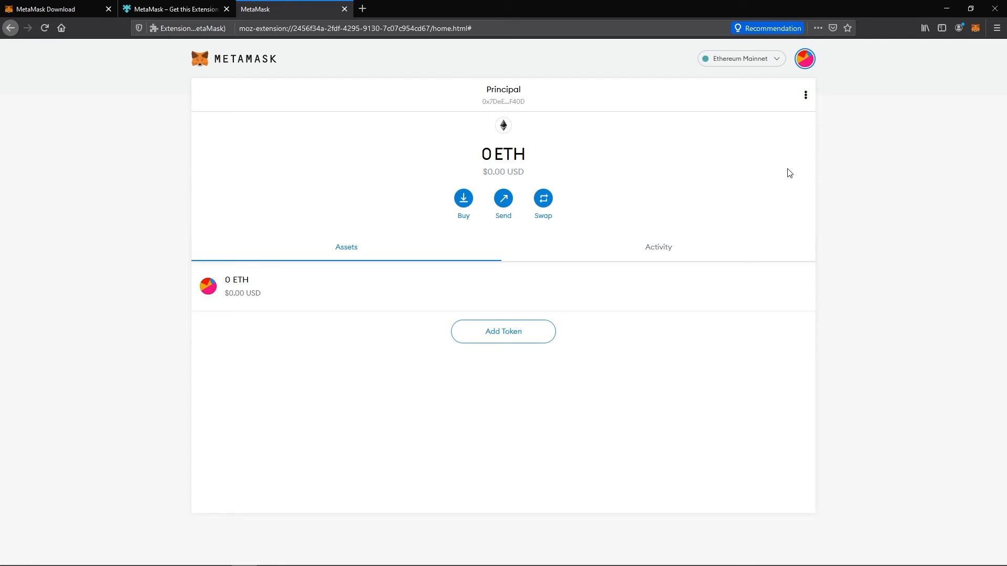
Step: Create a second wallet account named Risque
{"action": "left_click", "coordinate": [806, 61]}
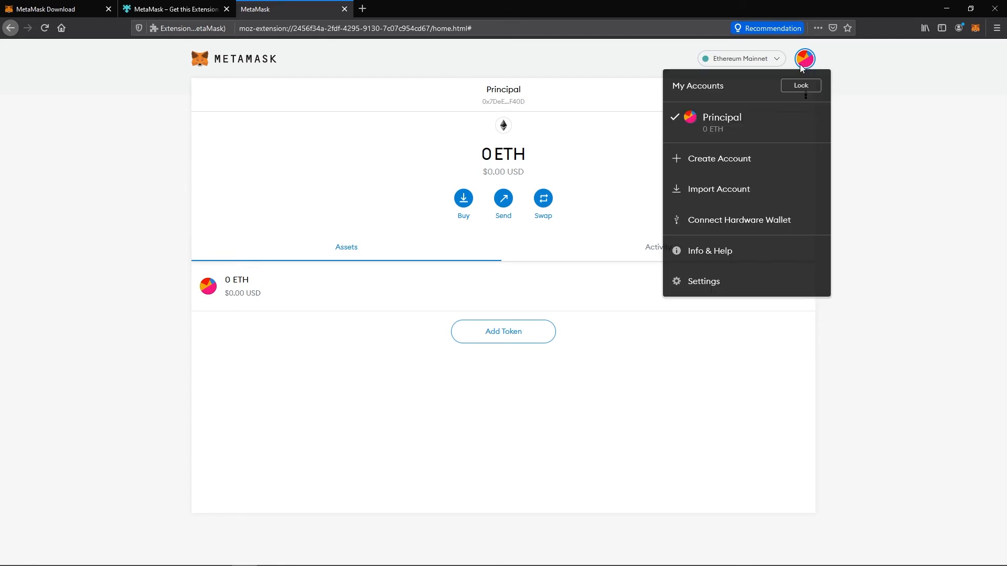
{"action": "left_click", "coordinate": [720, 159]}
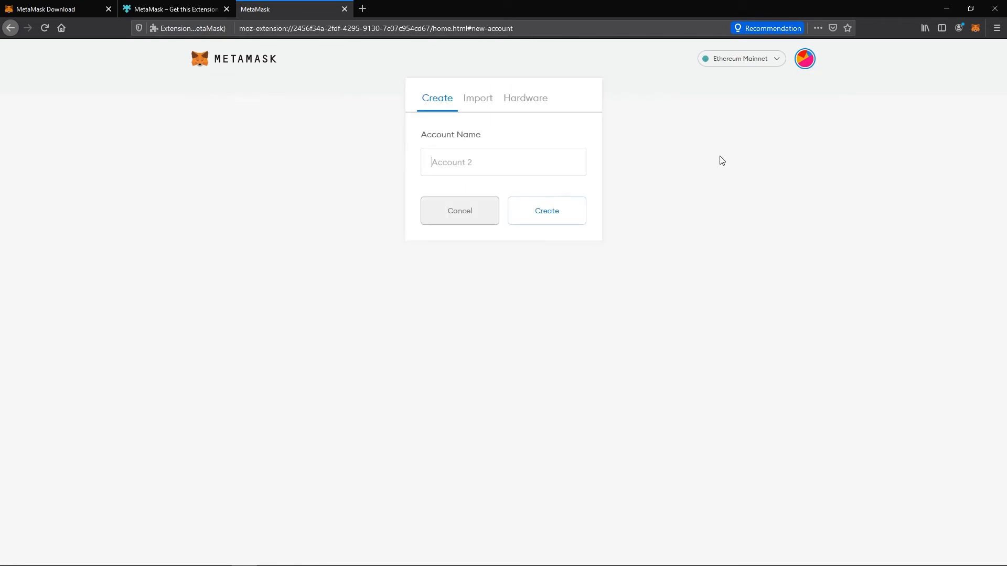
{"action": "type", "text": "Risque"}
{"action": "left_click", "coordinate": [552, 221]}
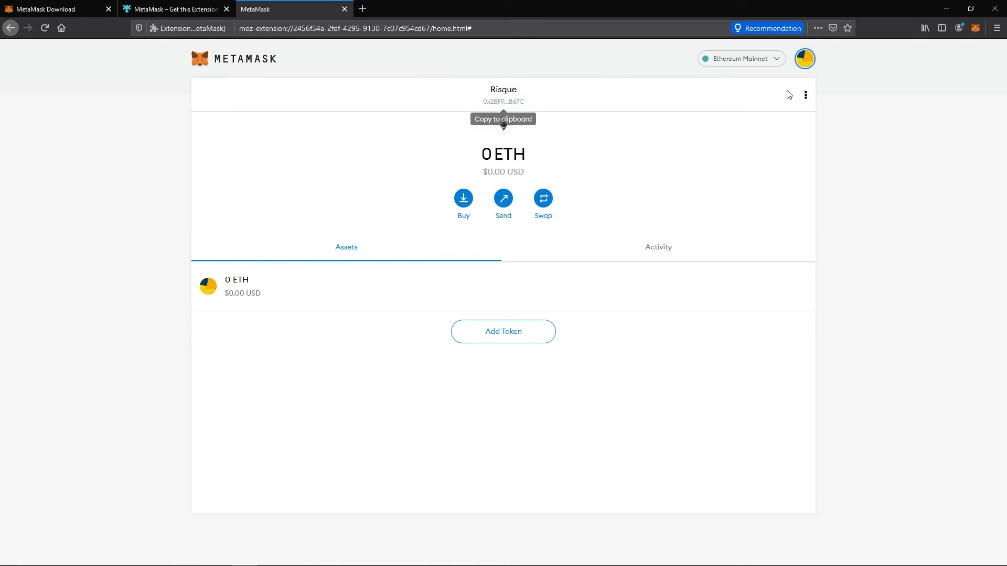
Step: Switch back and forth between the Principal and Risque accounts, ending on Risque with the account list open
{"action": "left_click", "coordinate": [806, 69]}
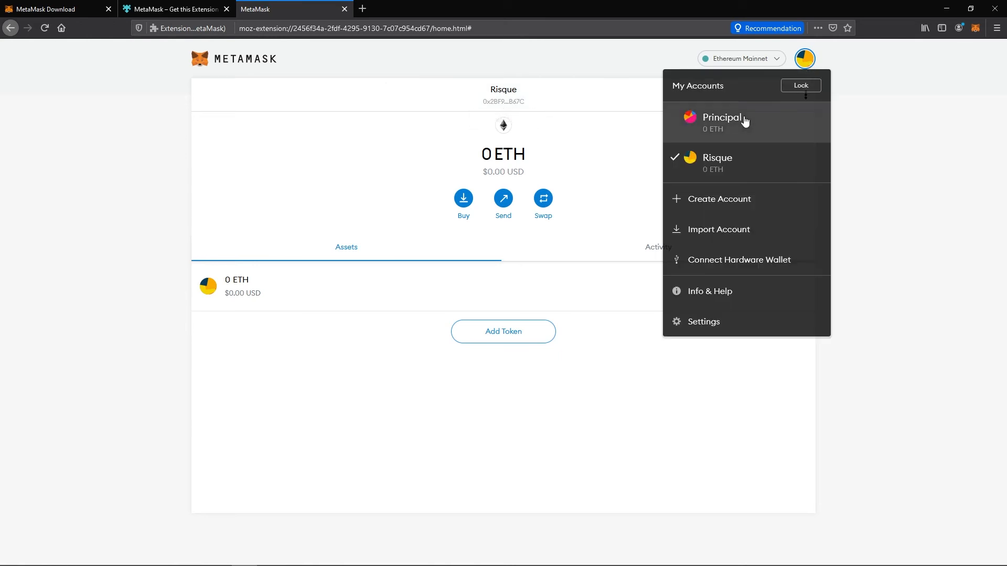
{"action": "left_click", "coordinate": [745, 121]}
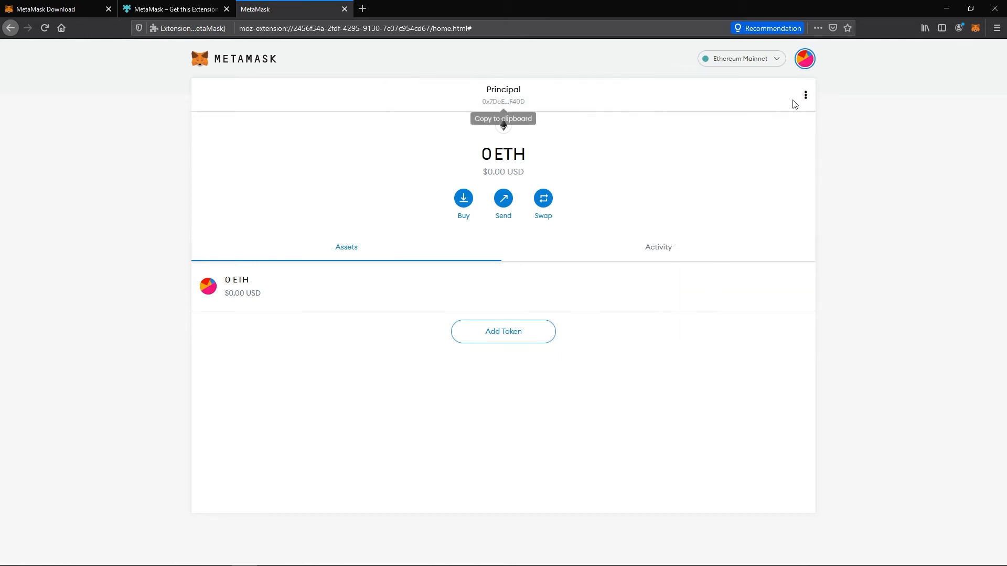
{"action": "left_click", "coordinate": [805, 59]}
{"action": "left_click", "coordinate": [742, 155]}
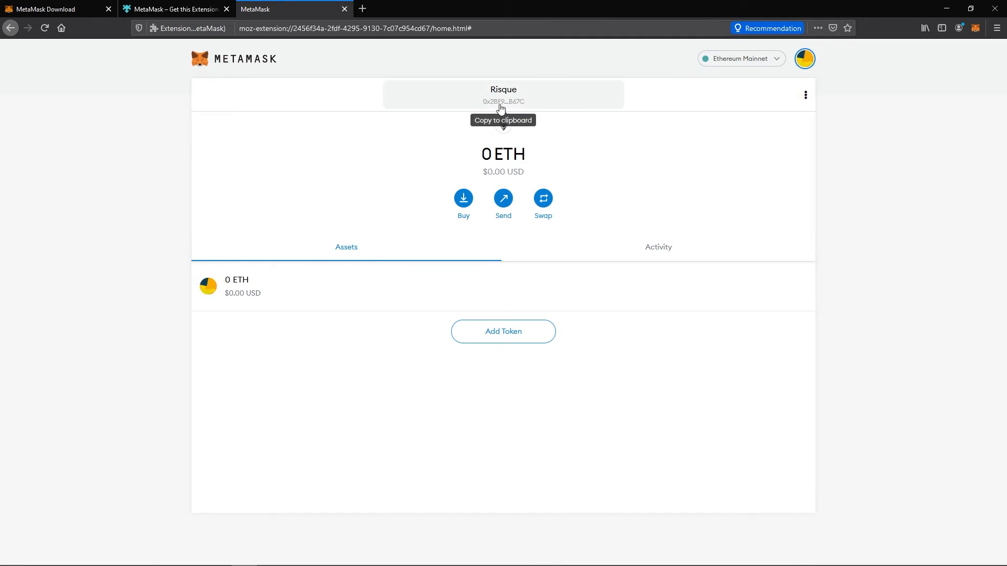
{"action": "left_click", "coordinate": [805, 59]}
{"action": "left_click", "coordinate": [771, 114]}
{"action": "left_click", "coordinate": [805, 59]}
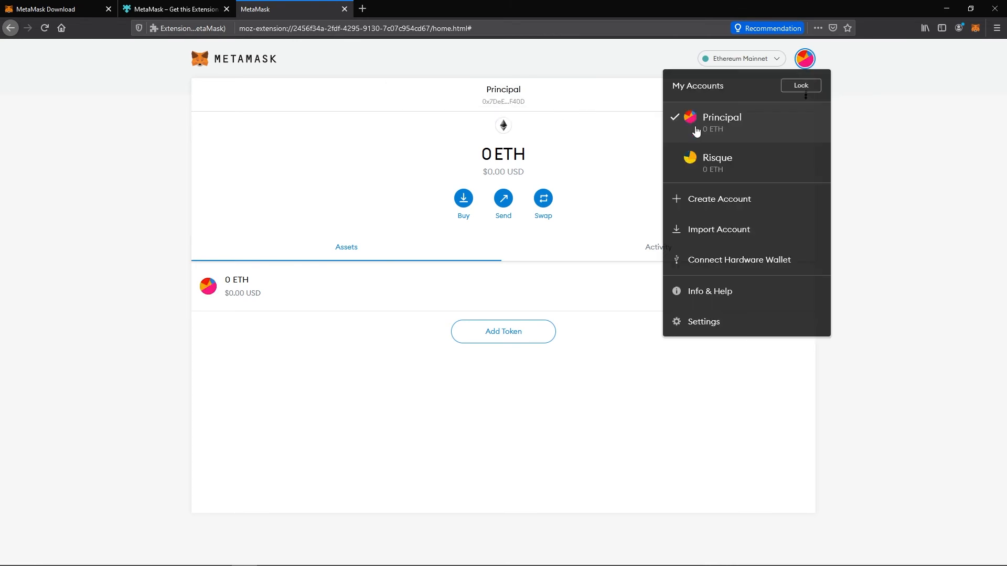
{"action": "left_click", "coordinate": [717, 169]}
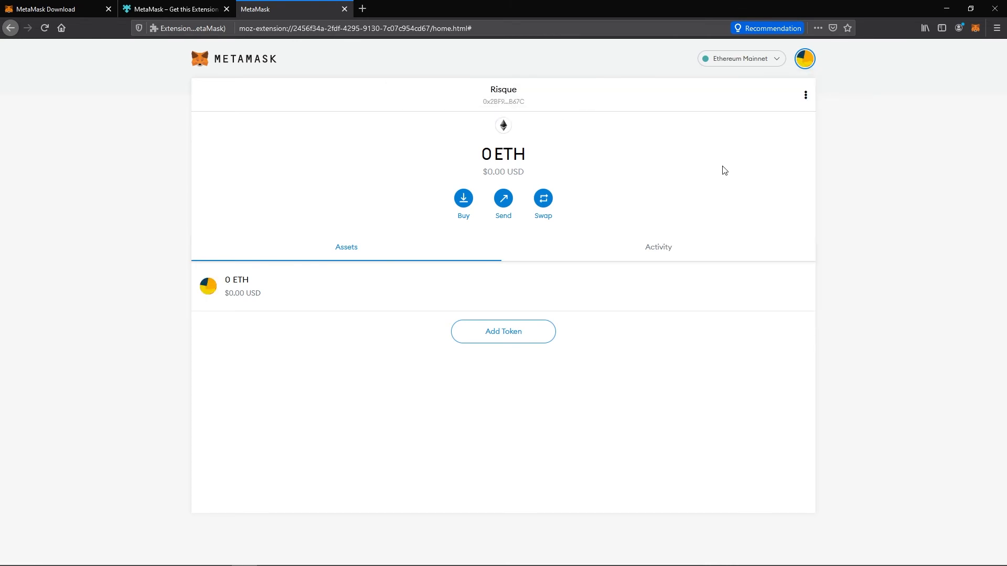
{"action": "left_click", "coordinate": [805, 61]}
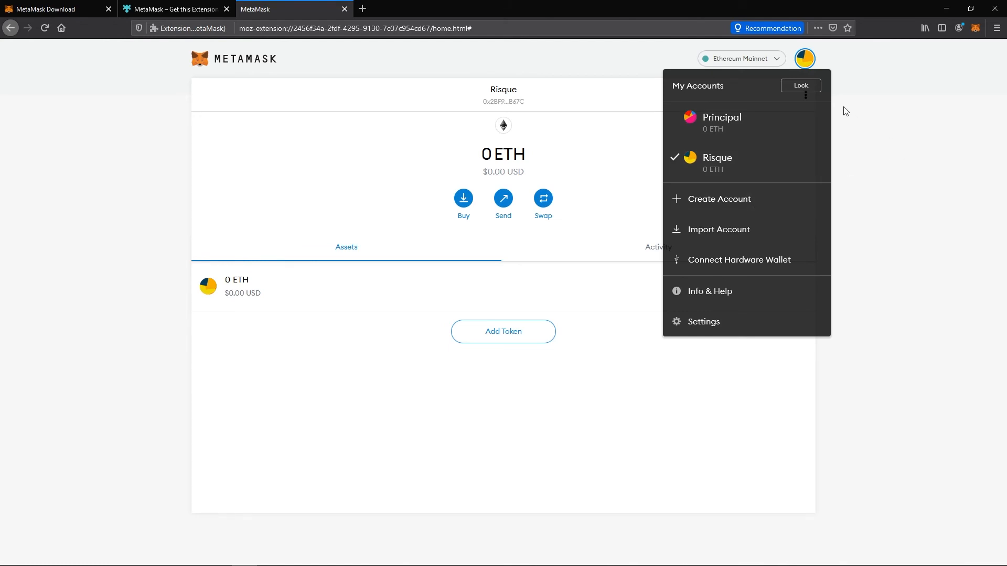
Step: Start sending ETH from the Risque account, open the recipient QR code scanner, deny camera access and close the scanner
{"action": "left_click", "coordinate": [856, 101]}
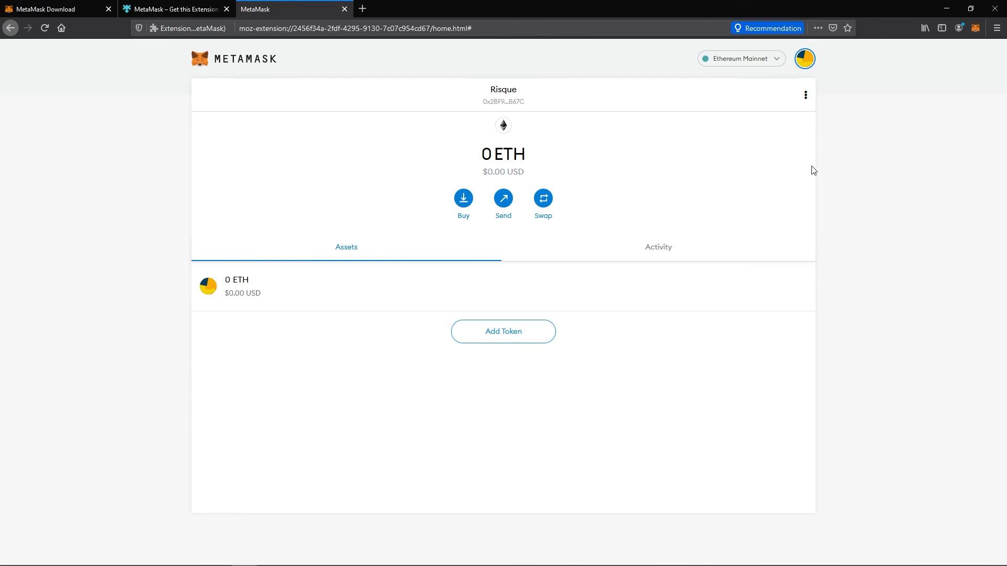
{"action": "left_click", "coordinate": [503, 200]}
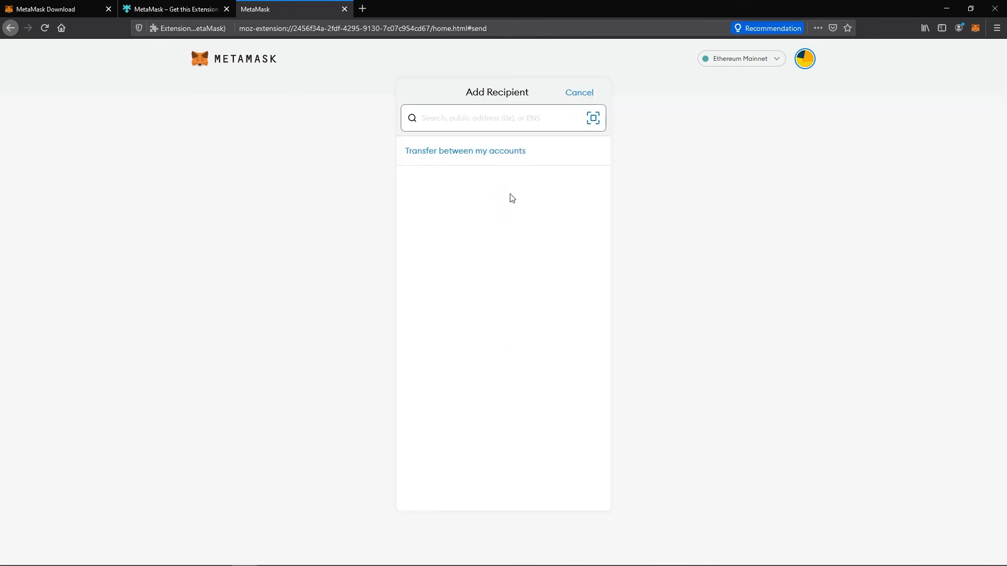
{"action": "left_click", "coordinate": [594, 118]}
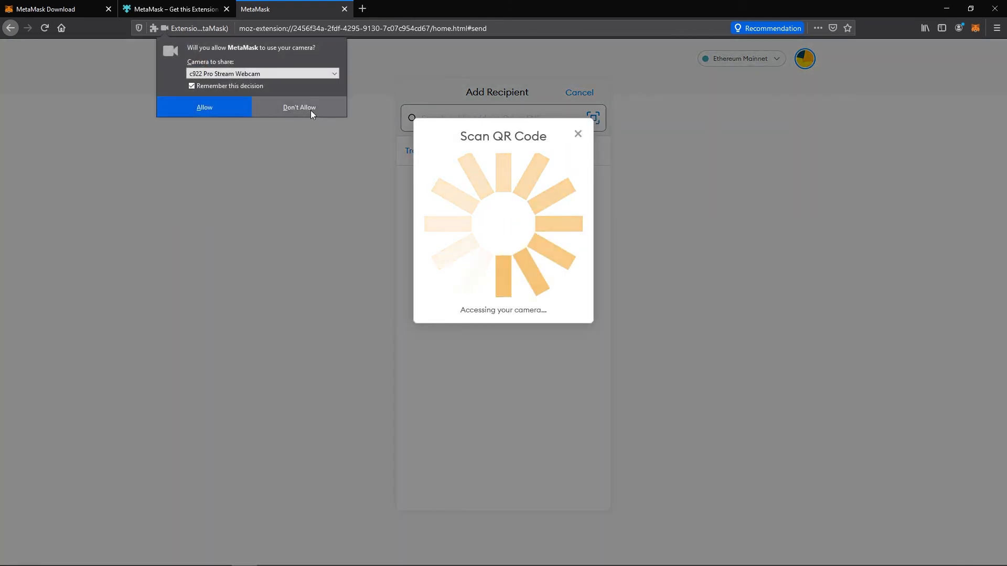
{"action": "left_click", "coordinate": [314, 108]}
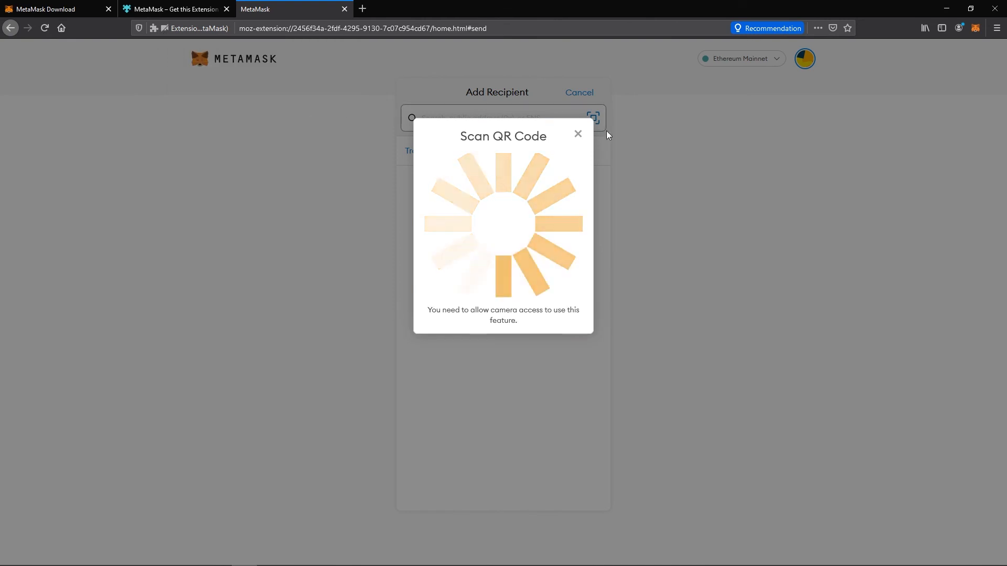
{"action": "left_click", "coordinate": [578, 134]}
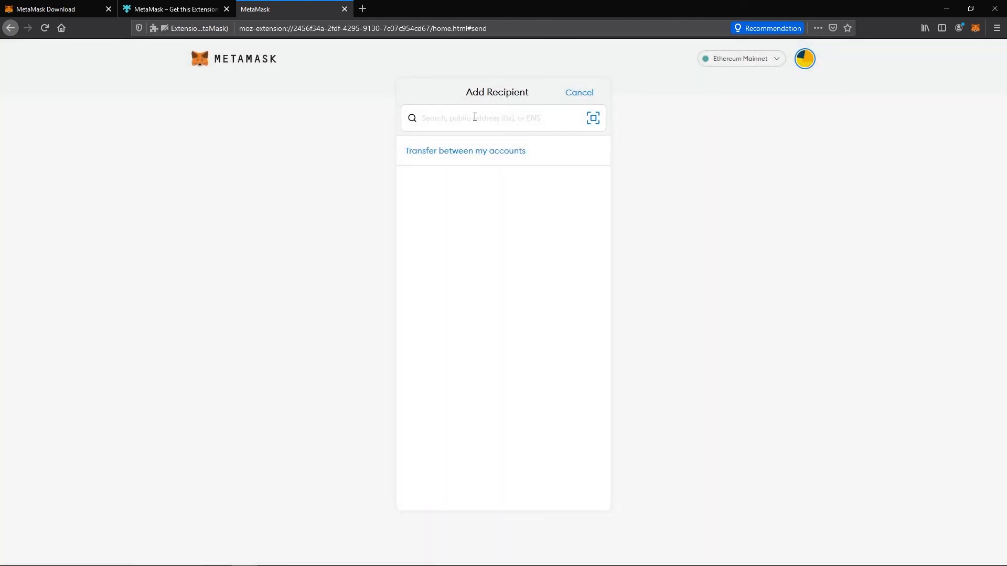
Step: Set the Principal account as recipient using the transfer between own accounts, and cancel the ETH transfer
{"action": "left_click", "coordinate": [415, 154]}
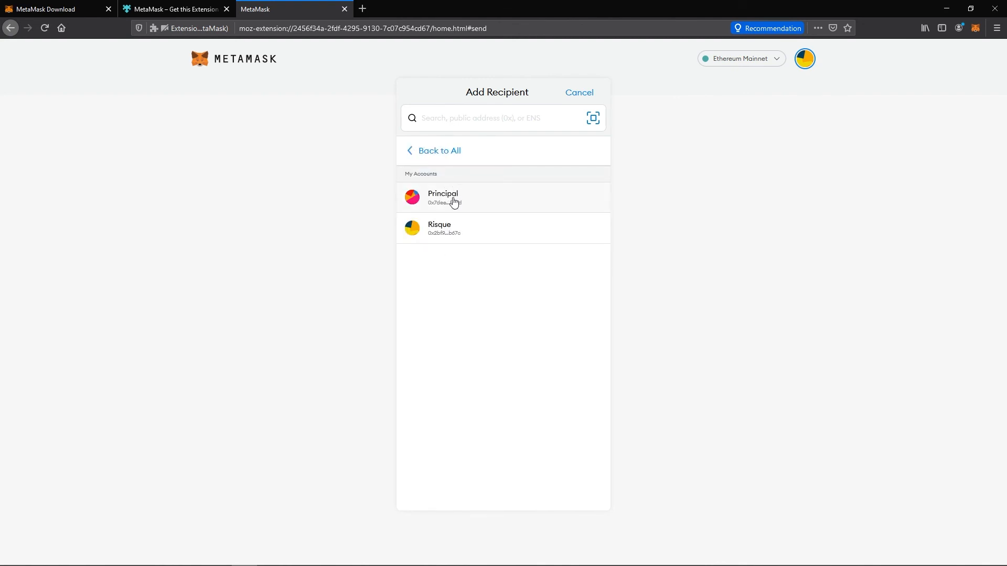
{"action": "left_click", "coordinate": [471, 209]}
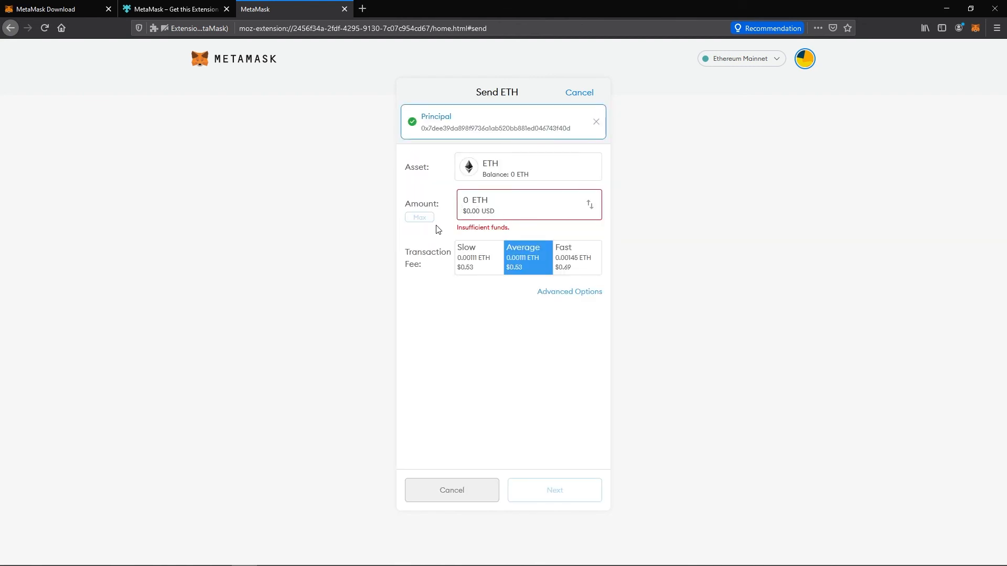
{"action": "left_click", "coordinate": [580, 95]}
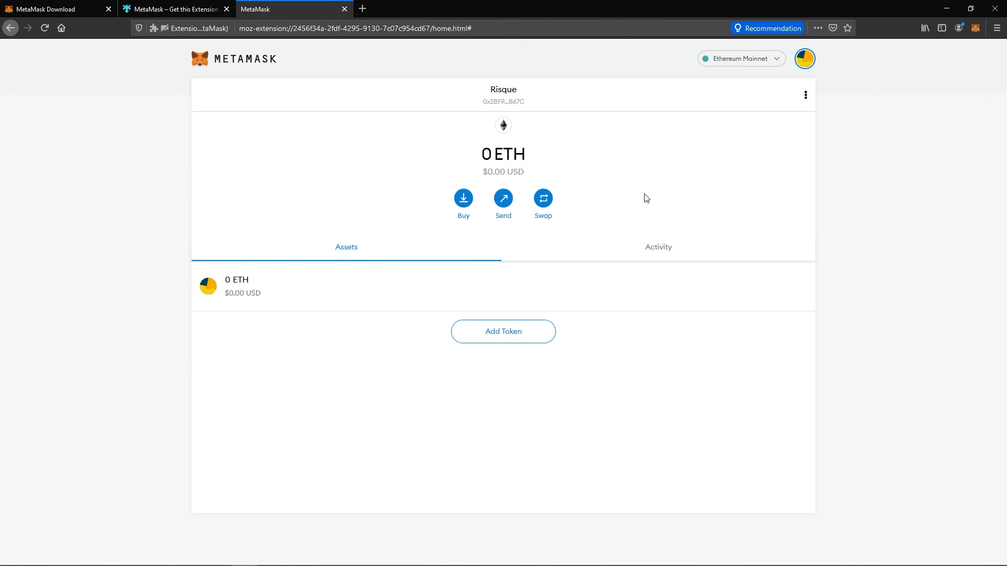
Step: Switch the active wallet account from Risque to Principal
{"action": "mouse_move", "coordinate": [486, 154]}
{"action": "left_click", "coordinate": [805, 95]}
{"action": "left_click", "coordinate": [805, 59]}
{"action": "left_click", "coordinate": [805, 58]}
{"action": "left_click", "coordinate": [760, 118]}
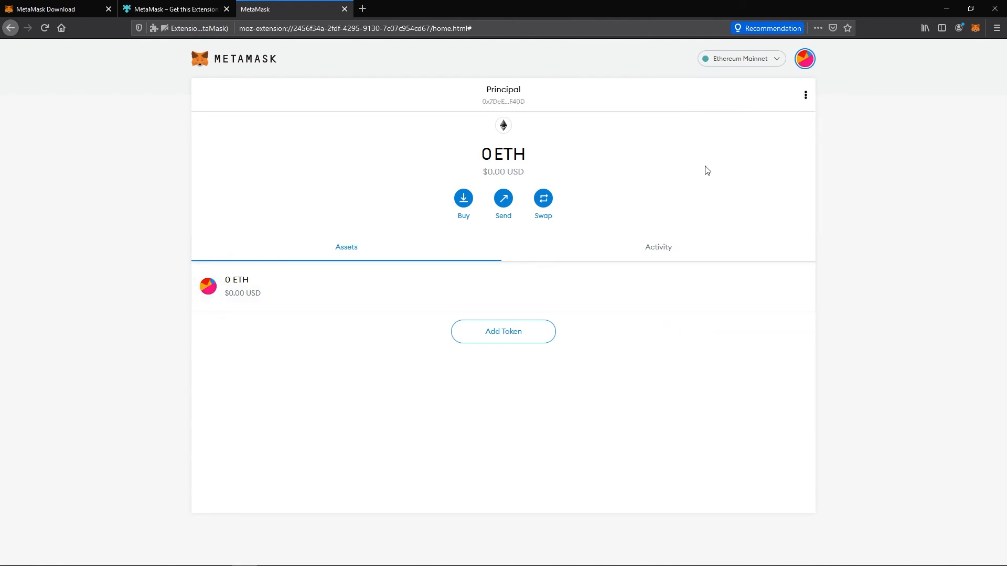